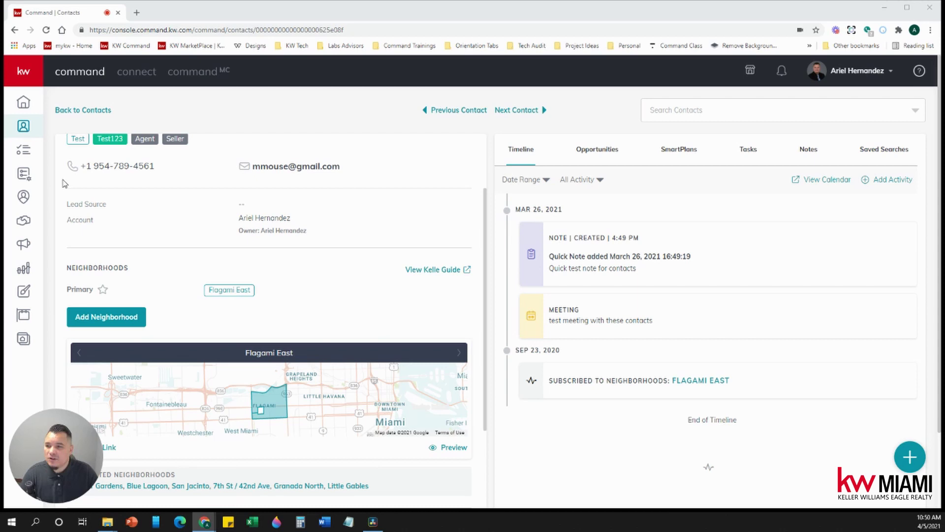
Step: Leave the contact page and go to the My SmartPlans list from the sidebar
left_click(25, 175)
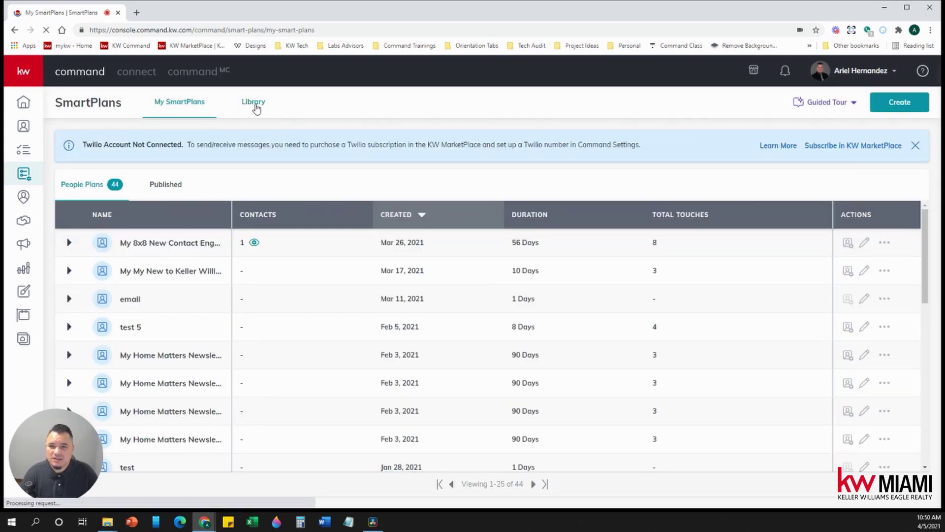
Step: Open the SmartPlans Library and look over the Keller Williams and Top Rated plans
left_click(257, 102)
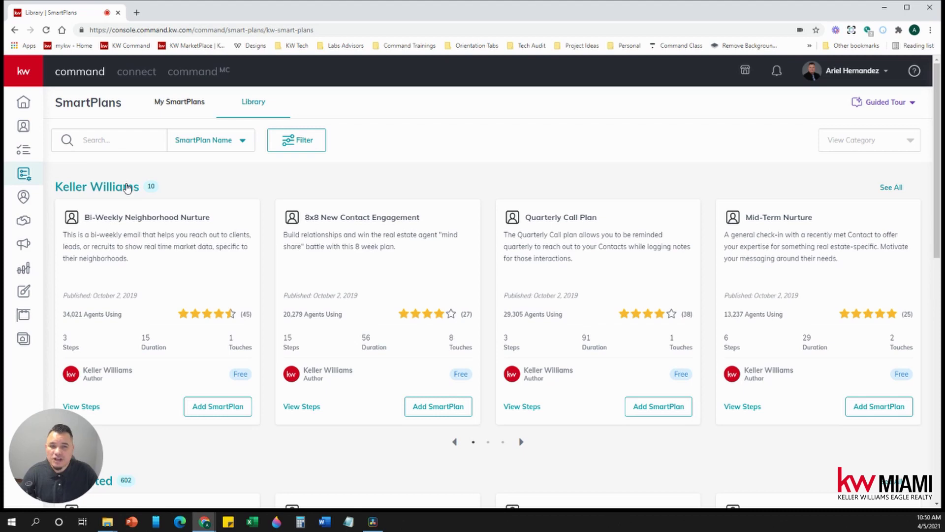
scroll(144, 212, "down", 3)
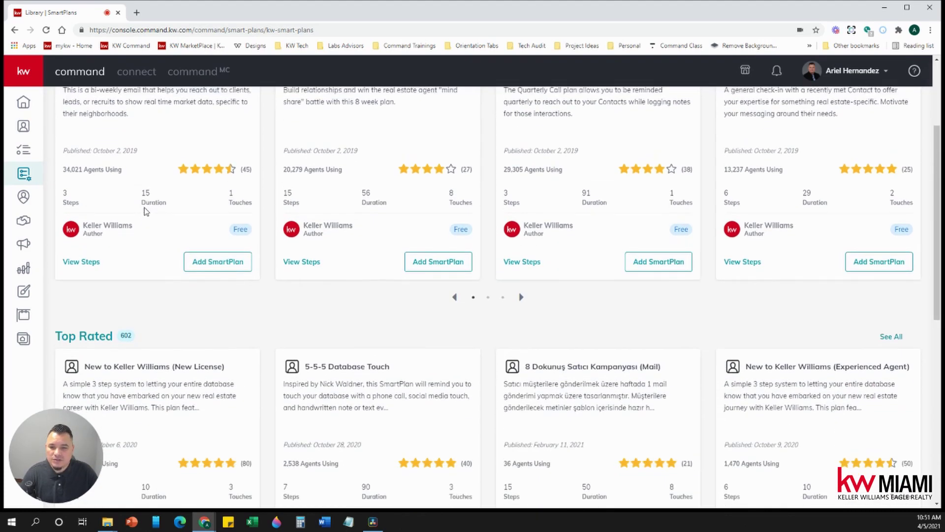
scroll(145, 212, "up", 3)
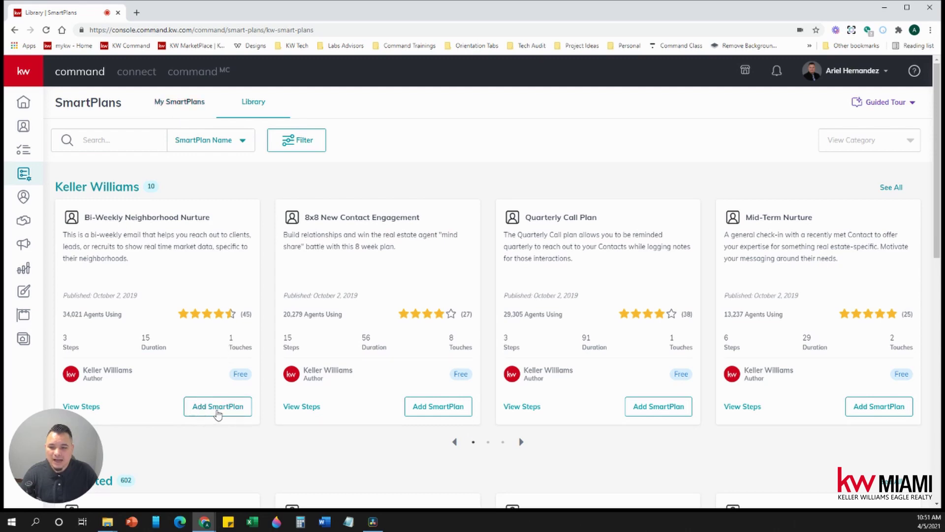
Step: Start copying Bi-Weekly Neighborhood Nurture, cancel the copy, and page to further Keller Williams plans
left_click(237, 411)
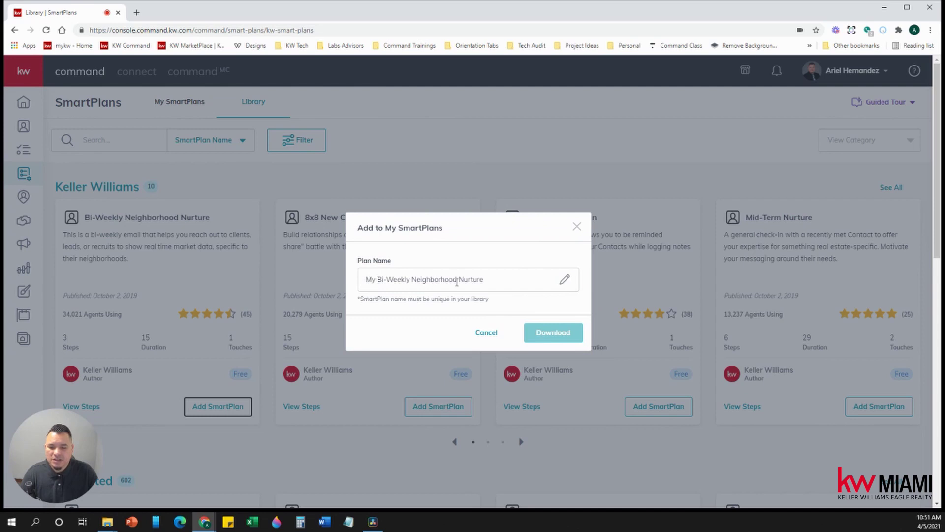
left_click(491, 288)
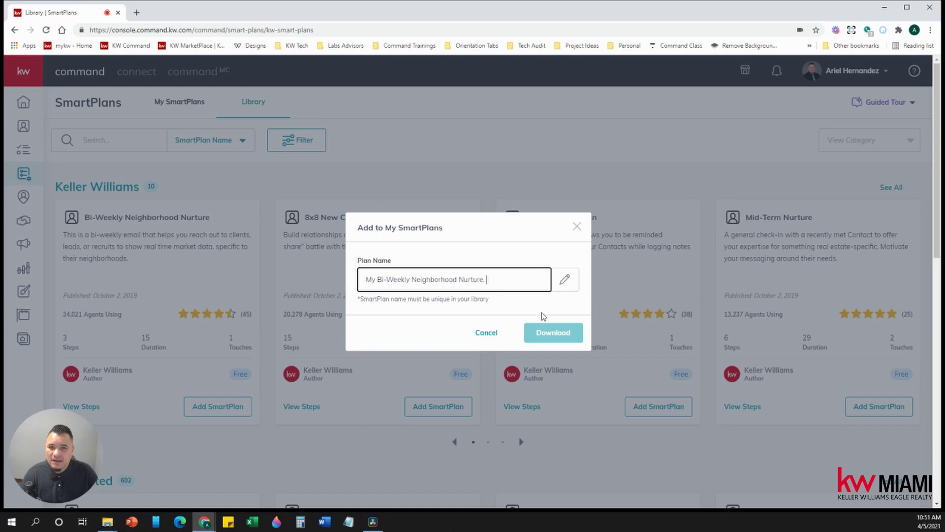
left_click(576, 227)
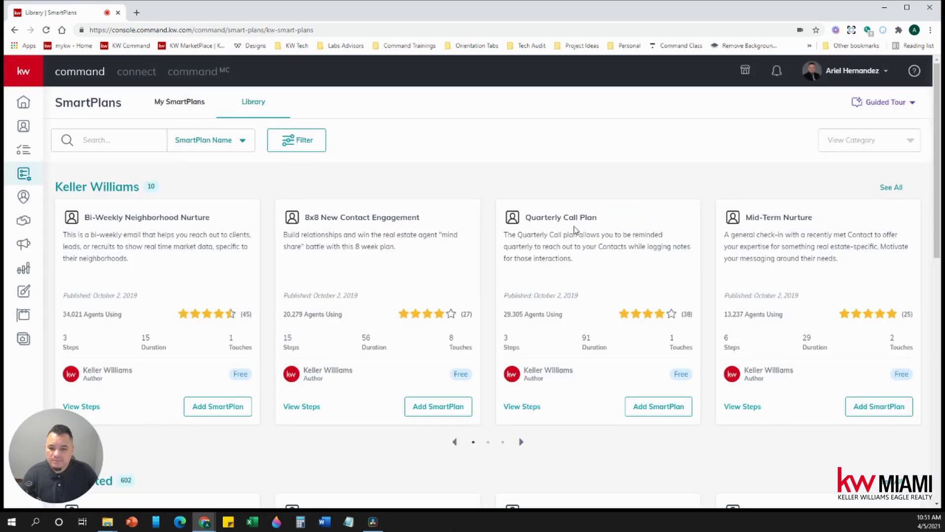
left_click(521, 442)
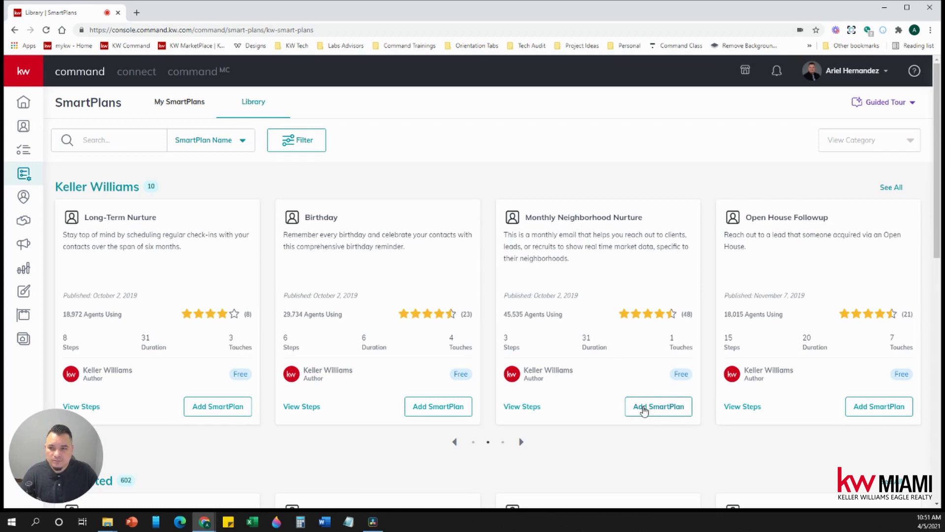
Step: Return to My SmartPlans and show plans 26–44, including Bi-Weekly with one contact
left_click(172, 105)
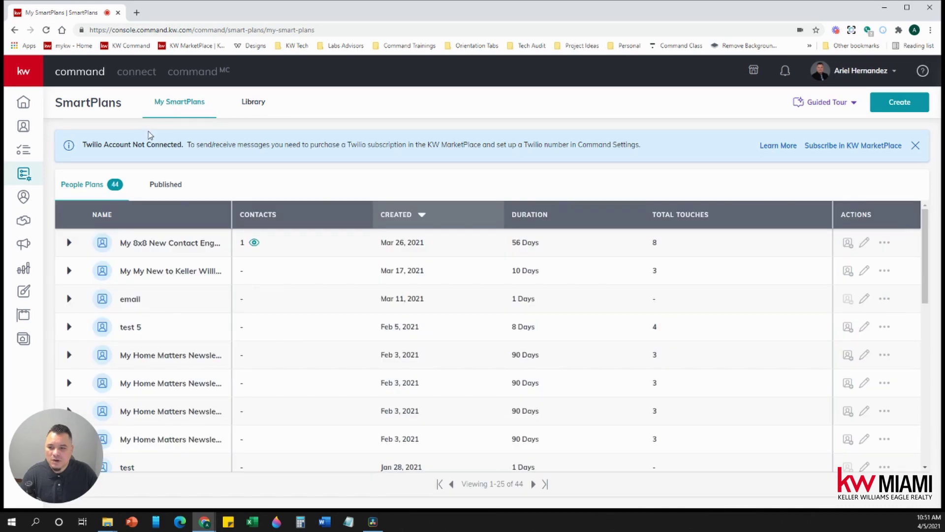
left_click_drag(926, 265, 915, 502)
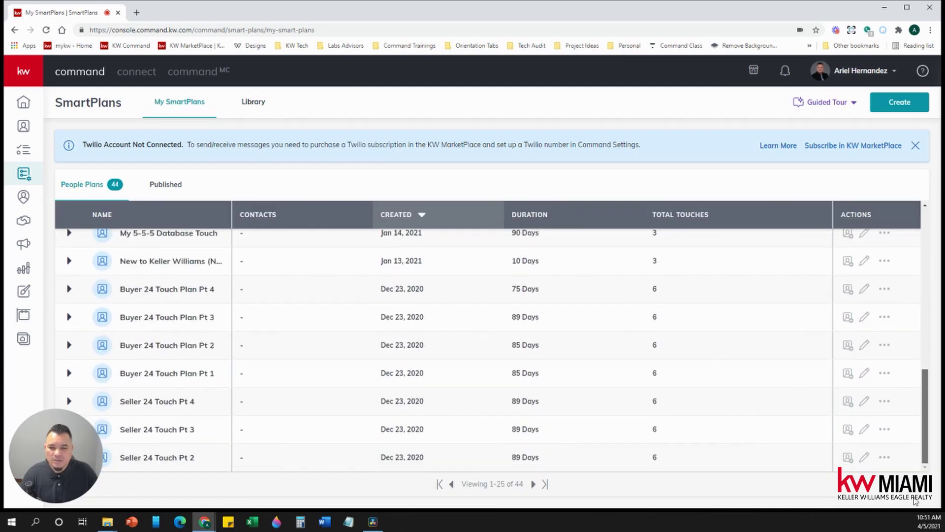
left_click(545, 484)
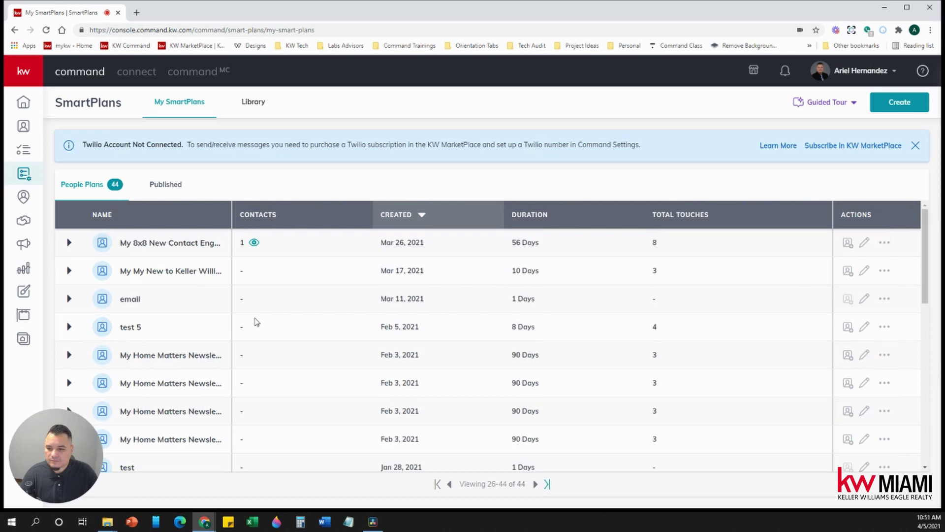
scroll(255, 322, "down", 5)
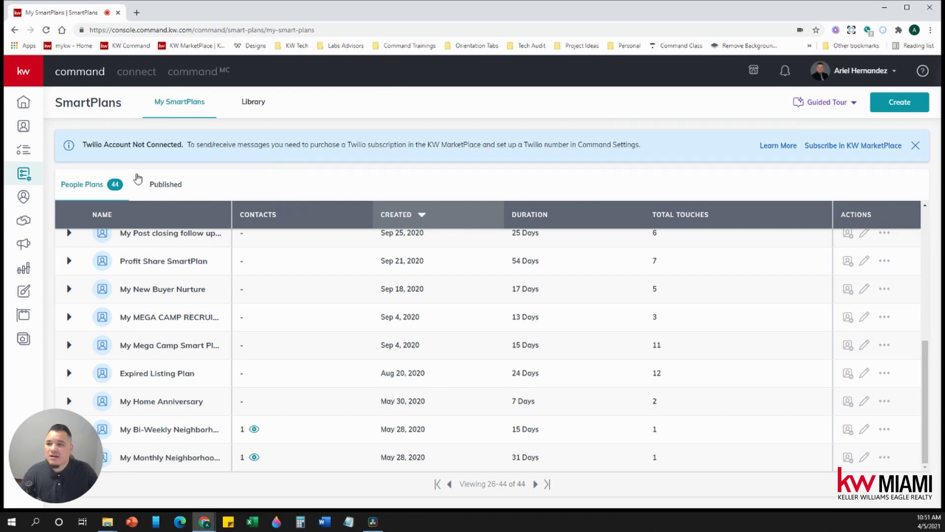
Step: Open the contact's record from the Contacts list
left_click(25, 129)
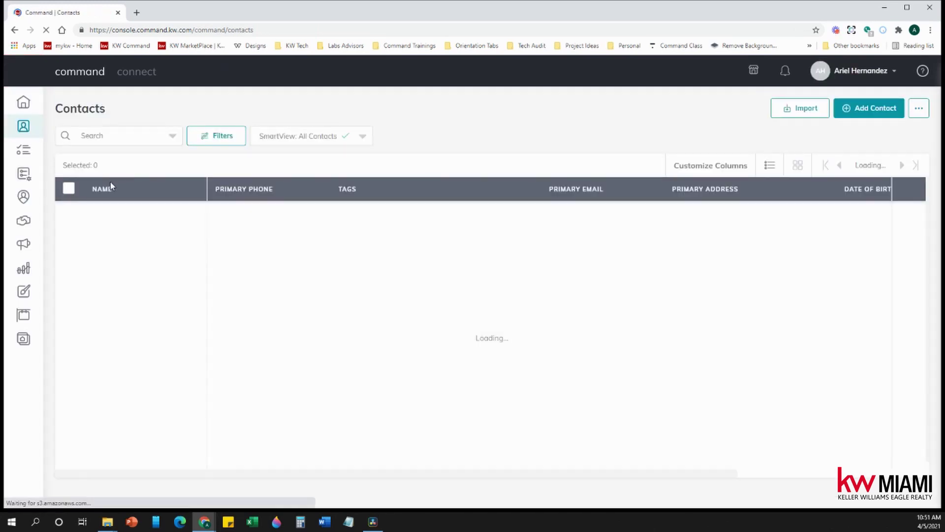
scroll(173, 307, "down", 1)
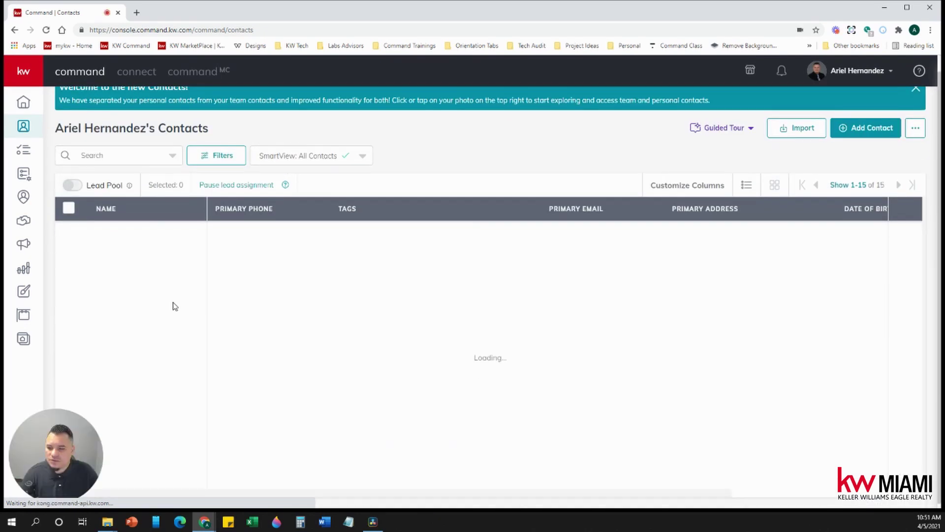
scroll(172, 308, "down", 3)
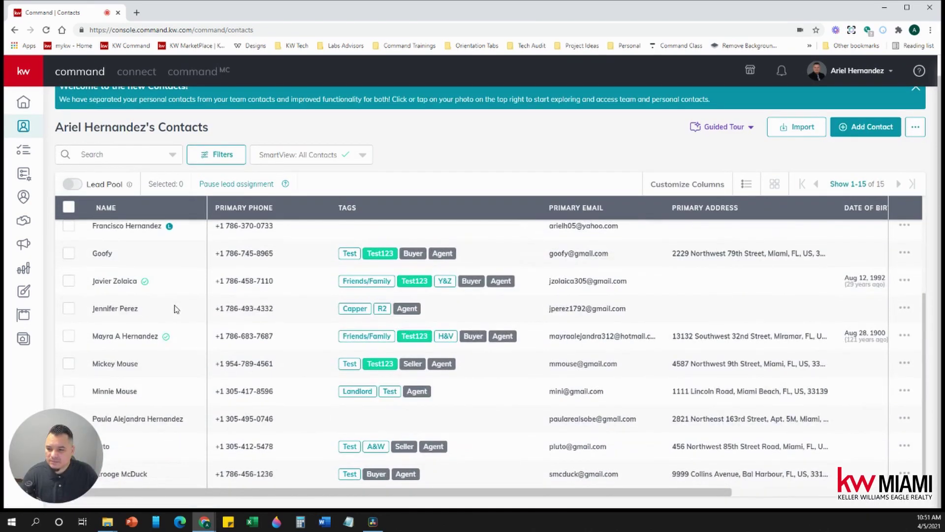
left_click(110, 364)
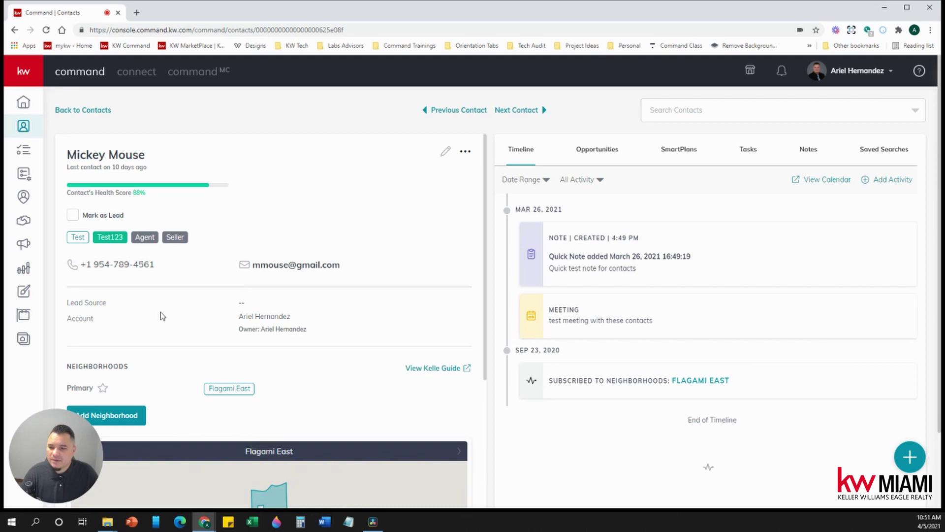
Step: Review the Neighborhoods section showing Flagami East as the primary neighborhood
scroll(183, 332, "down", 4)
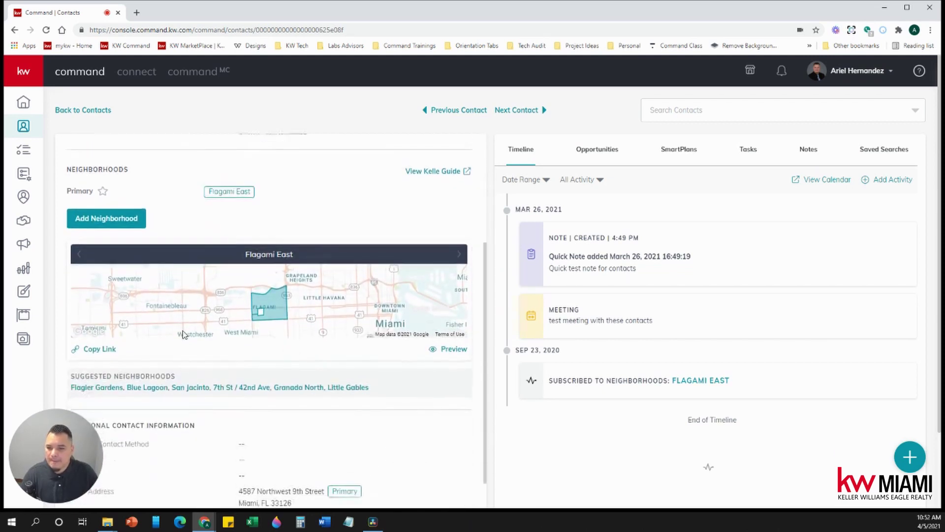
scroll(285, 440, "down", 1)
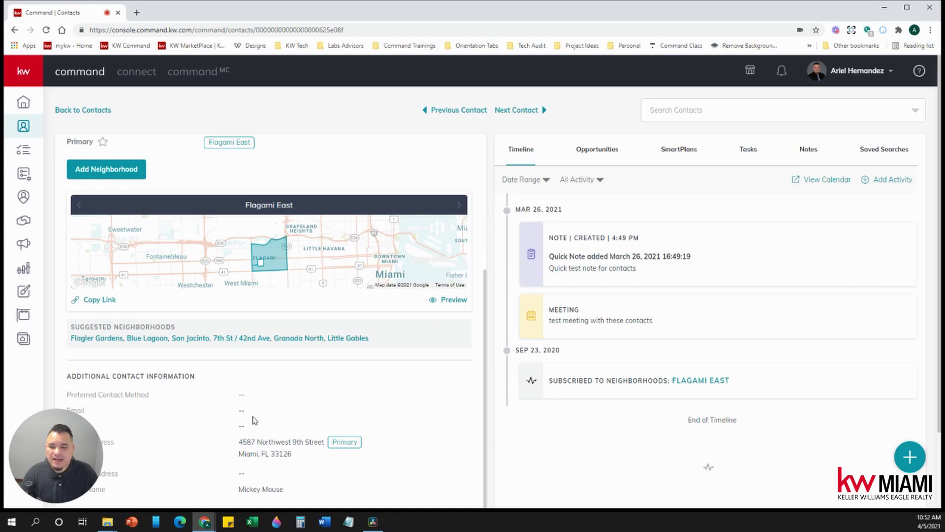
scroll(249, 327, "up", 3)
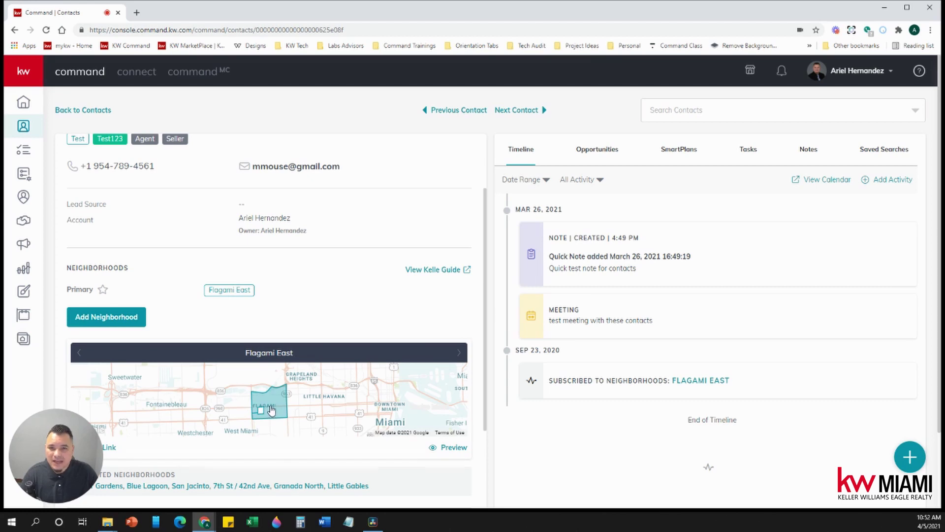
scroll(288, 308, "down", 2)
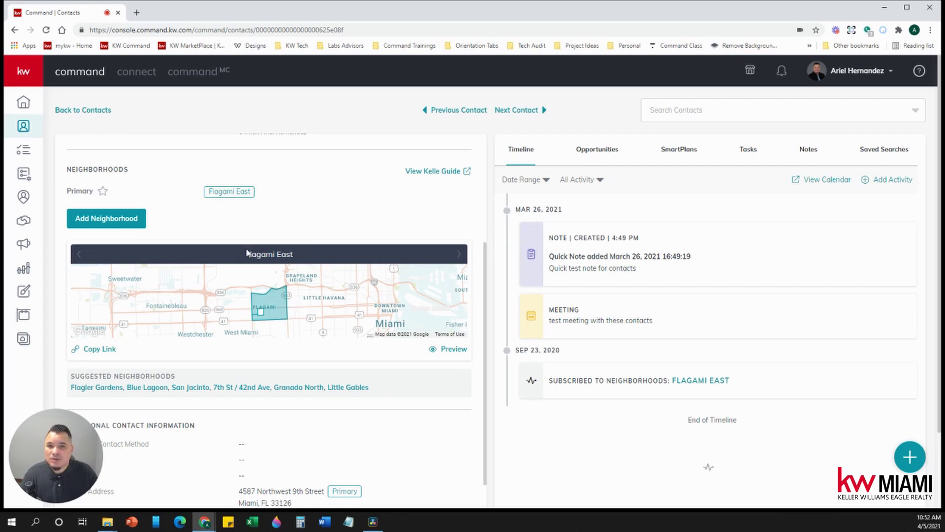
Step: Begin a new neighborhood for the contact, with the search suggesting 33027, monarch lakes, miami beach
left_click(131, 219)
left_click(161, 219)
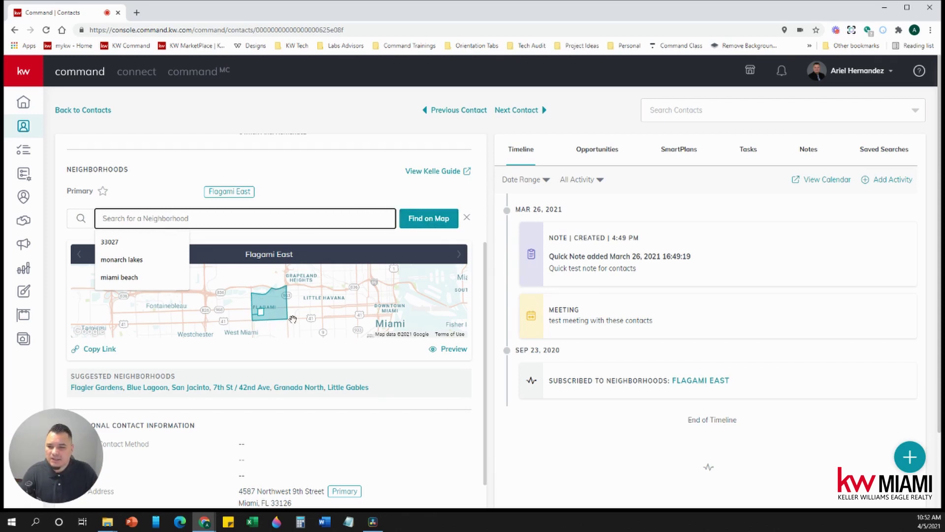
scroll(288, 448, "down", 3)
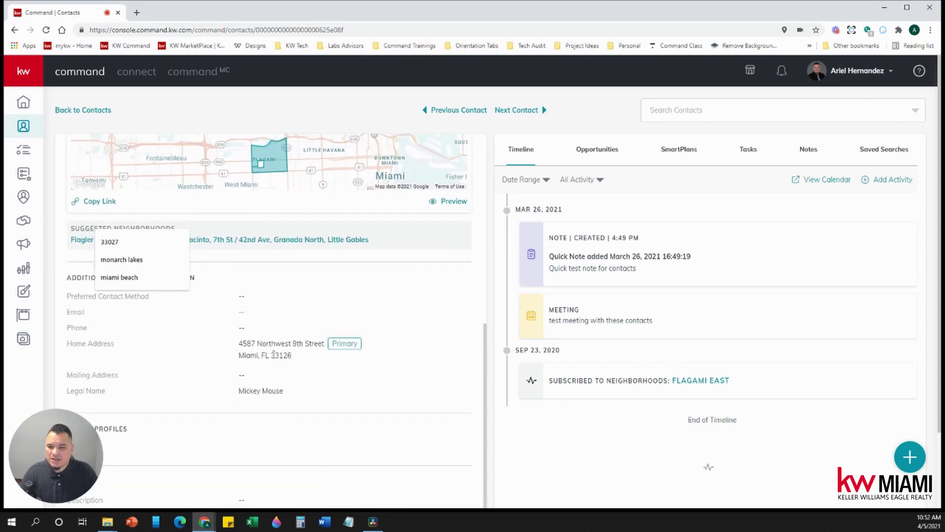
scroll(283, 355, "up", 3)
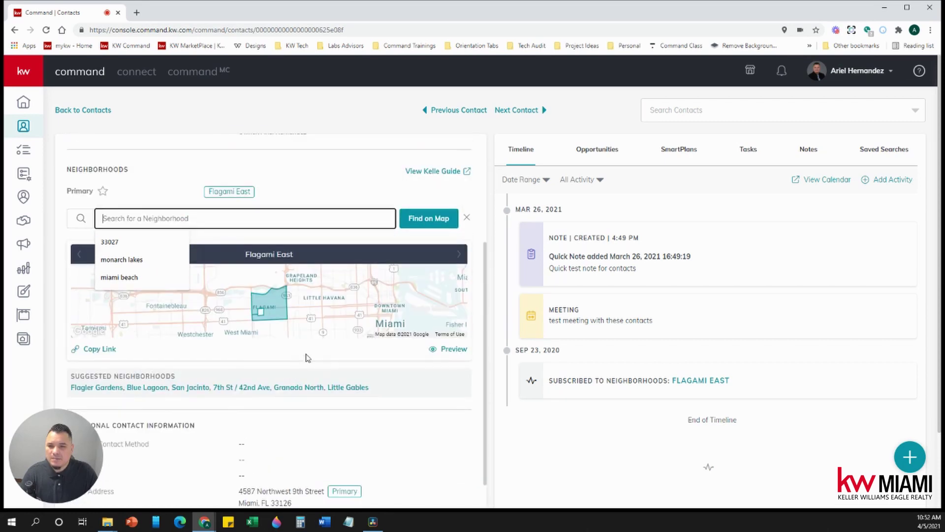
Step: In the neighborhood map, search for and pick the contact's street address in Davie
left_click(429, 220)
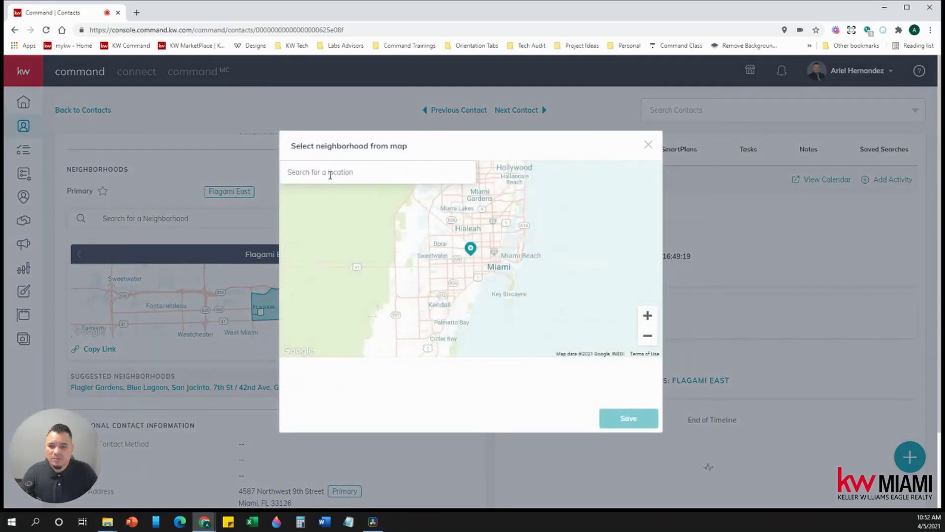
left_click(332, 176)
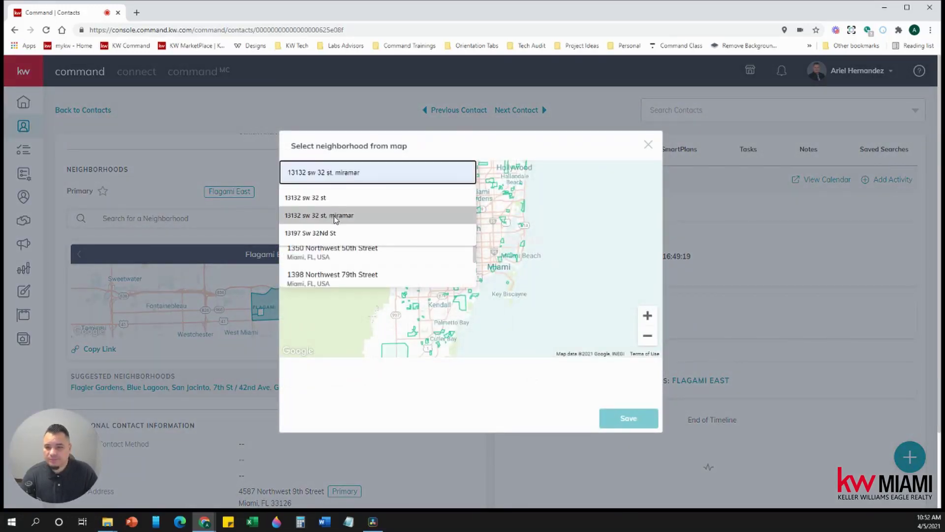
left_click(339, 197)
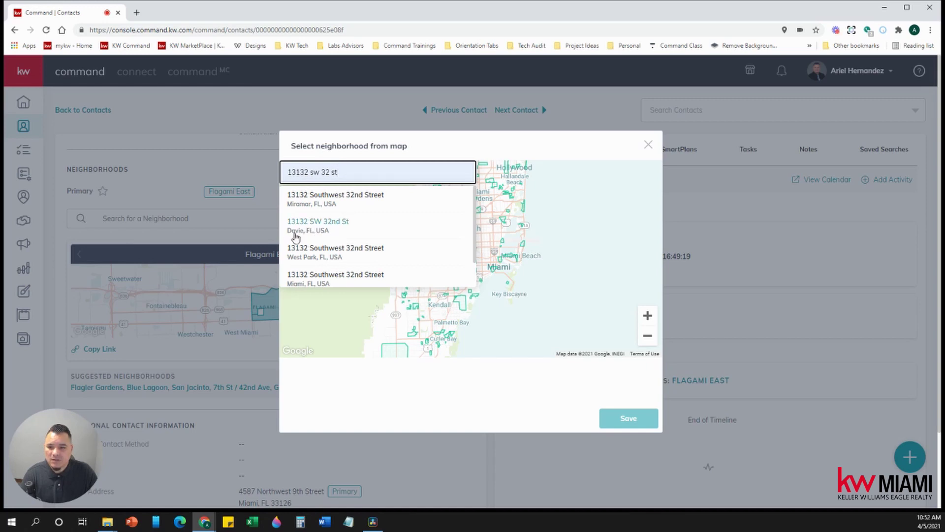
left_click(319, 232)
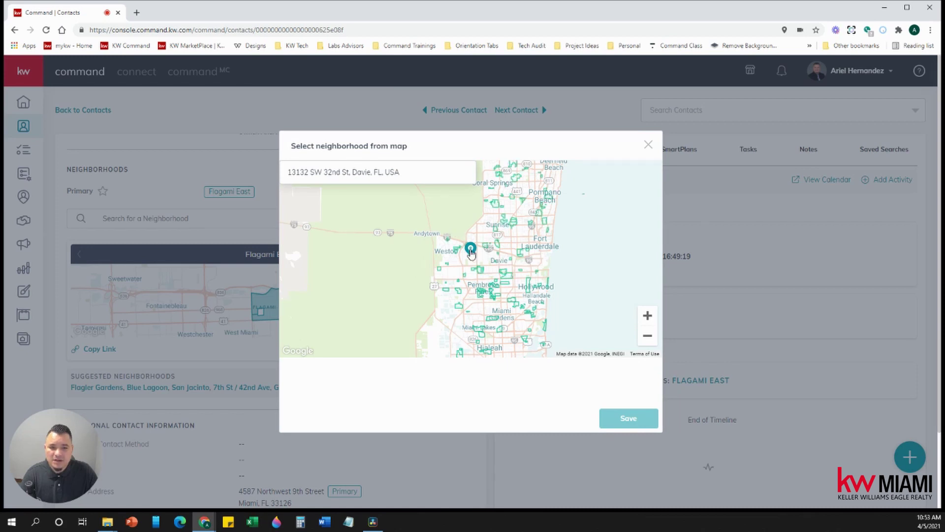
Step: Select West Davie, Kapok Estates and Stonebrook Estates on the map and save them
left_click(648, 316)
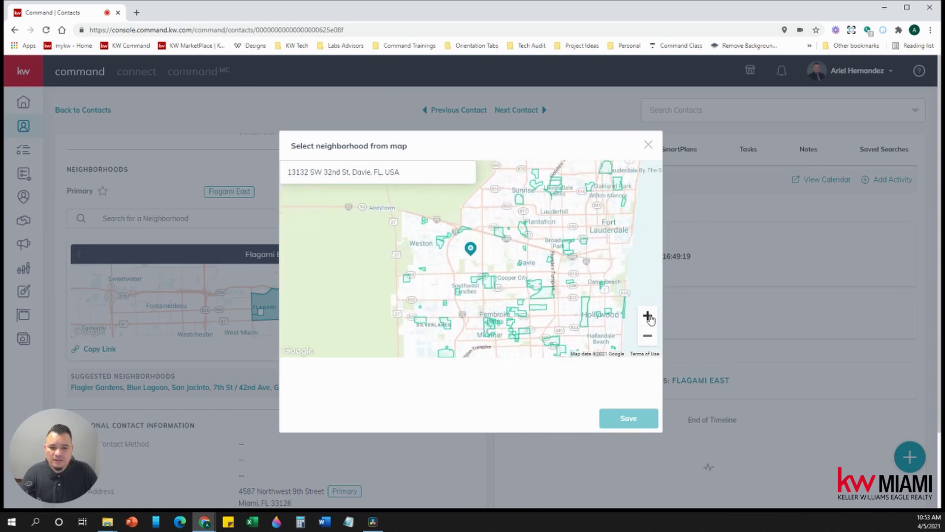
left_click(648, 316)
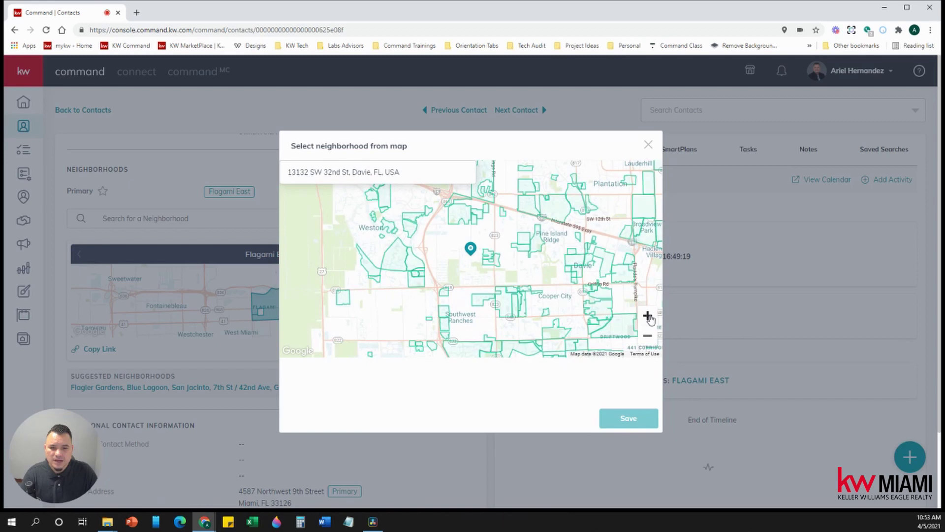
left_click(648, 317)
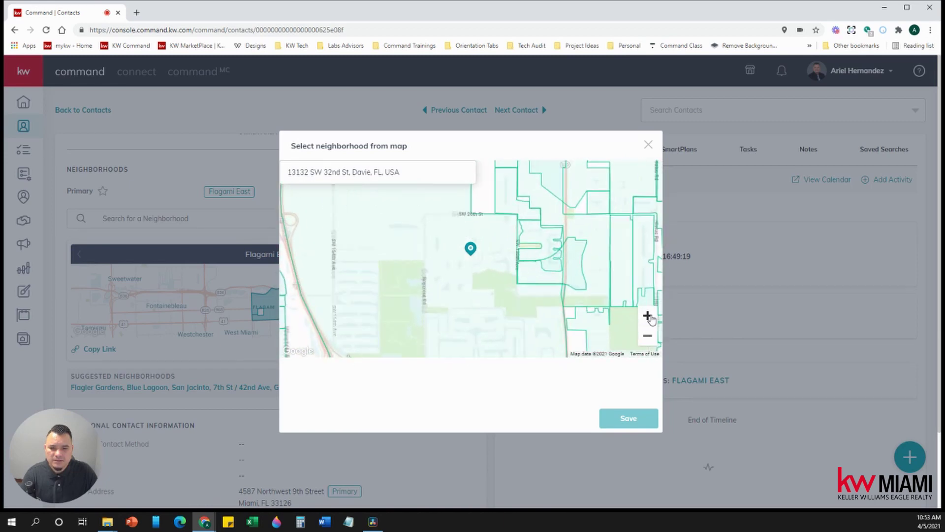
left_click(648, 336)
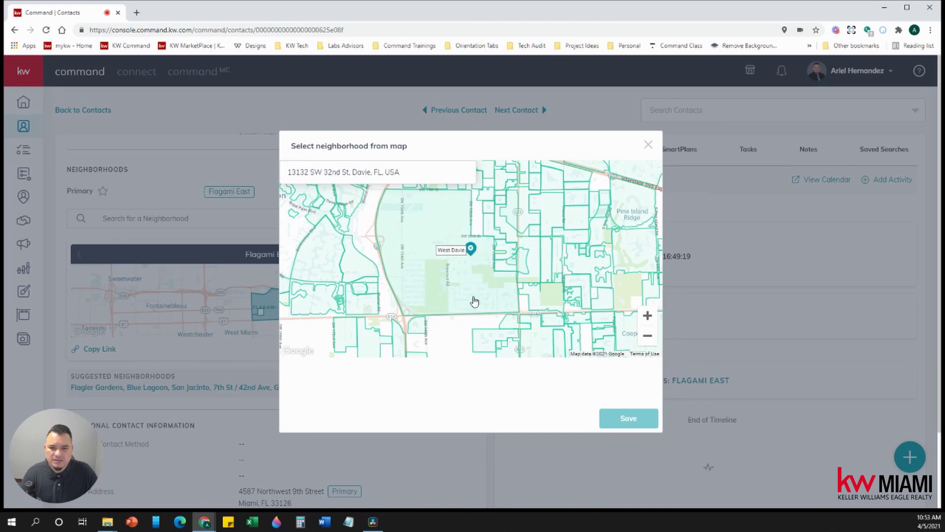
left_click(471, 268)
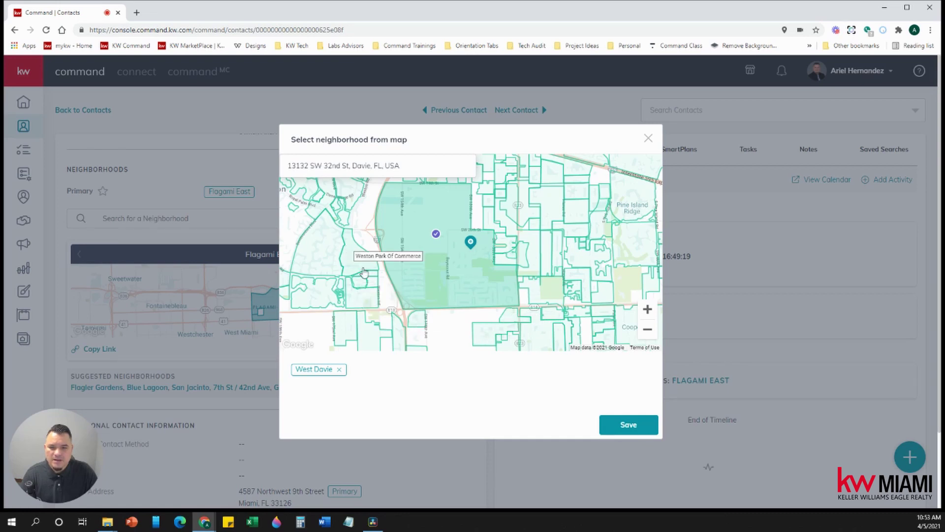
left_click(507, 247)
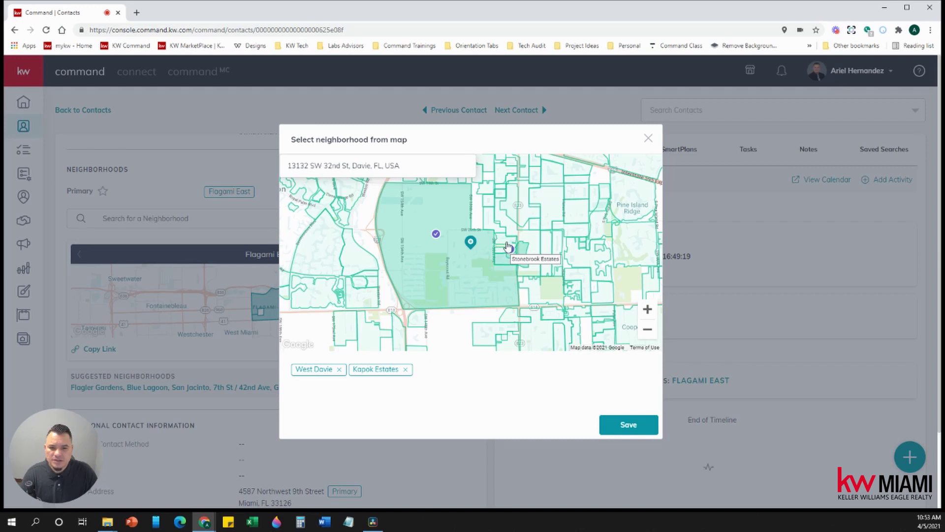
left_click(509, 245)
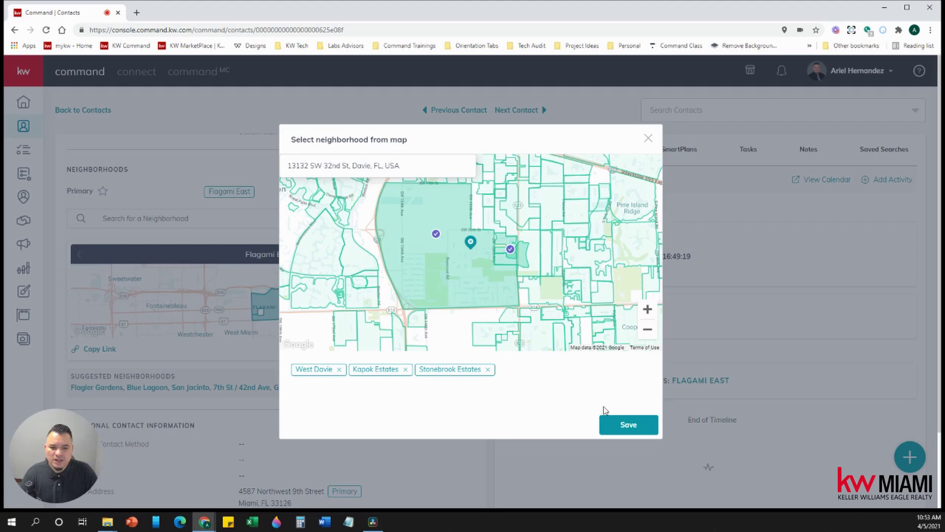
left_click(617, 427)
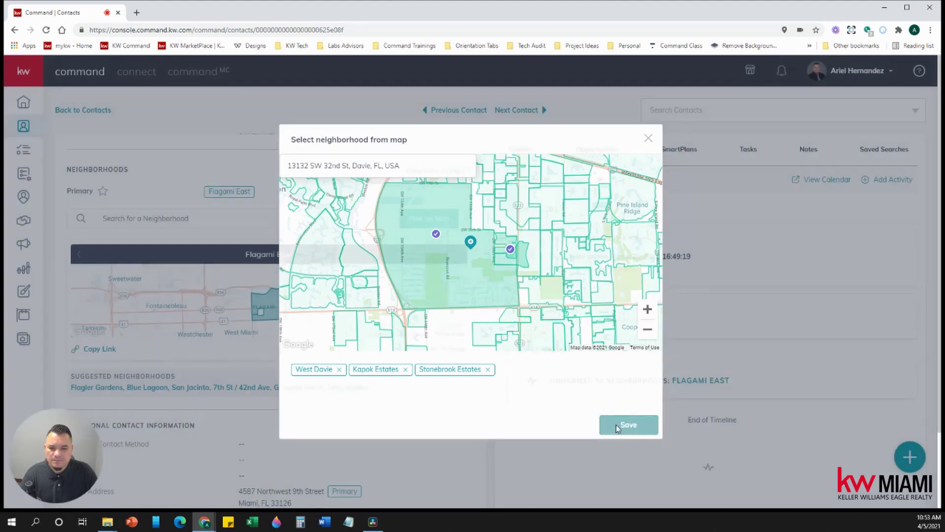
Step: Reload the contact page and scroll down to its three new neighborhoods
scroll(276, 356, "down", 2)
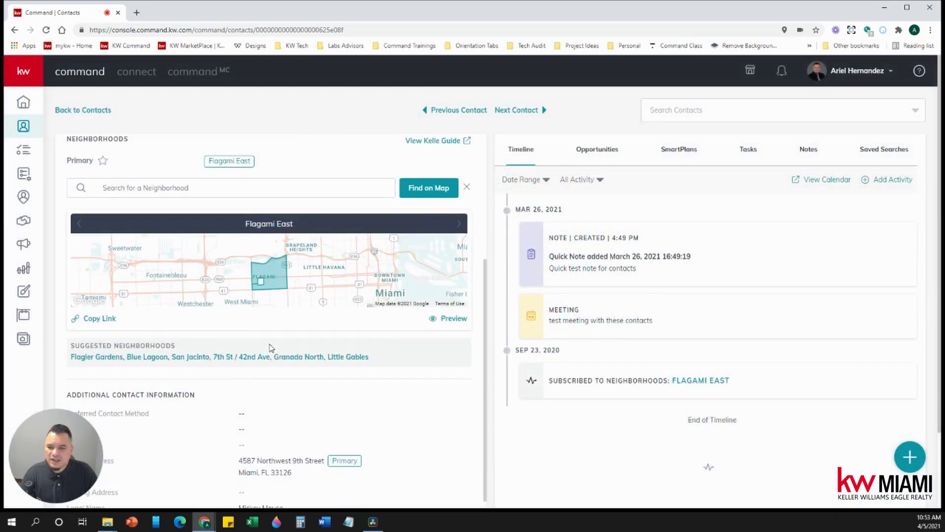
left_click(46, 29)
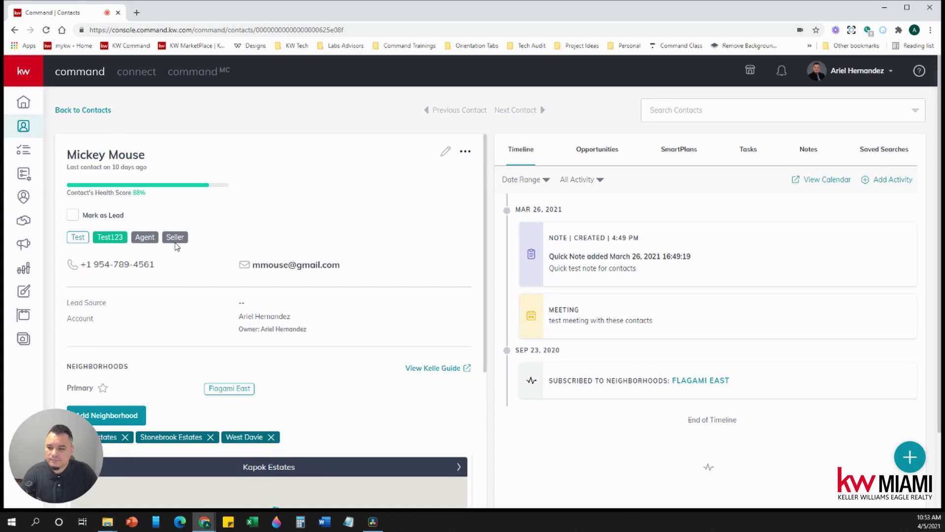
scroll(176, 246, "down", 3)
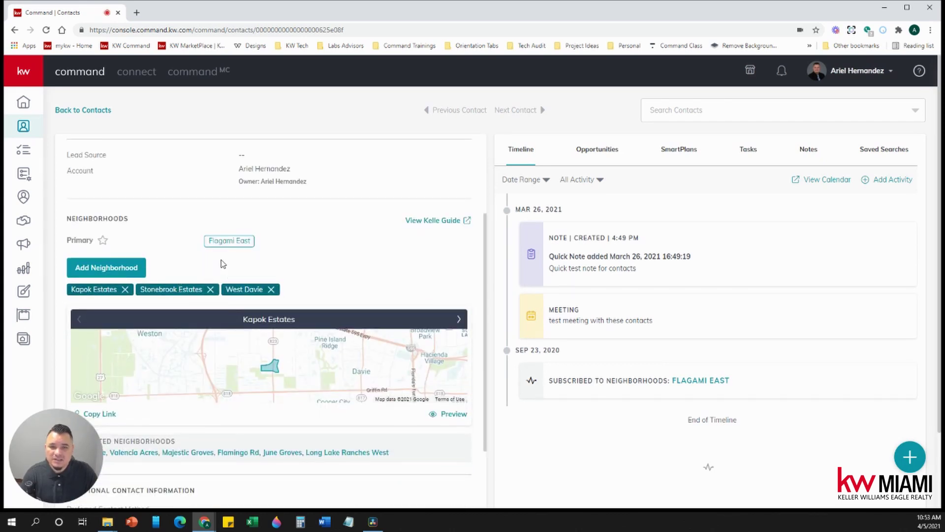
scroll(255, 281, "down", 1)
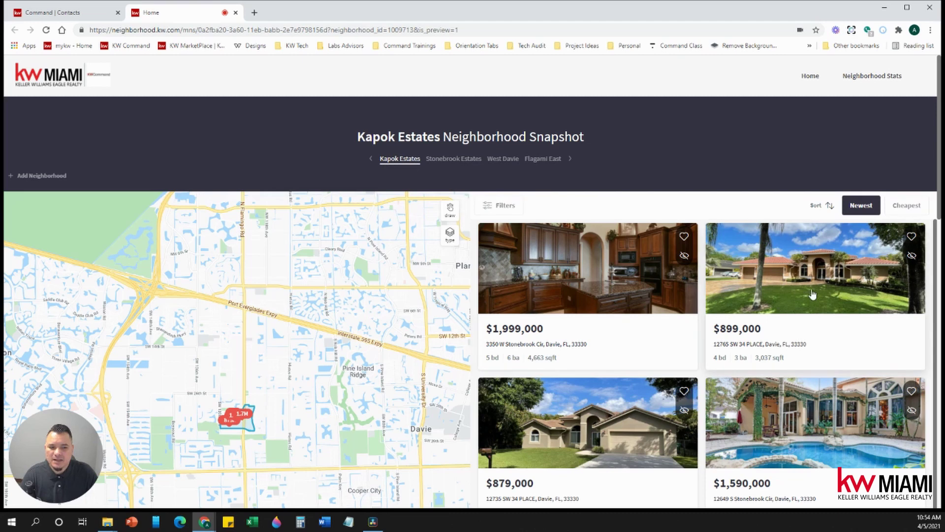
Step: Browse the Kapok Estates listings, check its stats (2 for sale, 3 pending), then return Home
scroll(694, 345, "down", 1)
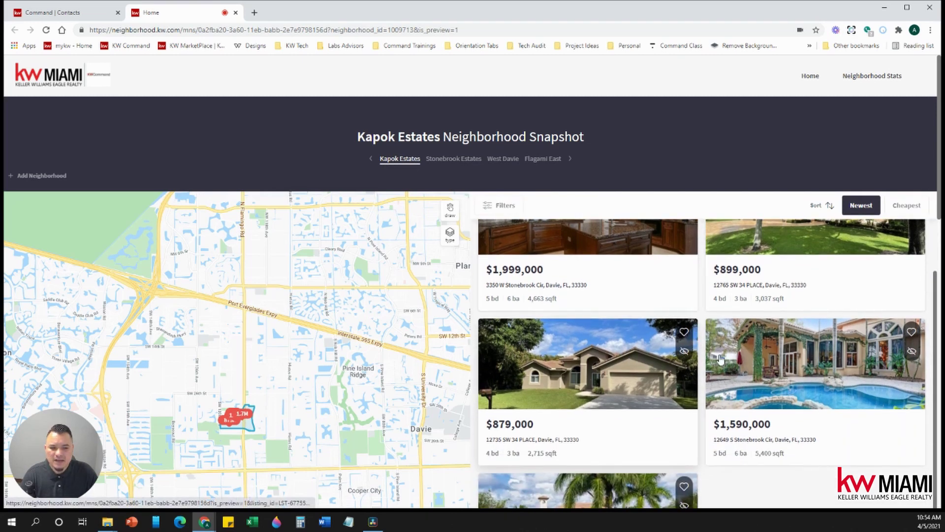
scroll(696, 393, "down", 1)
left_click(886, 82)
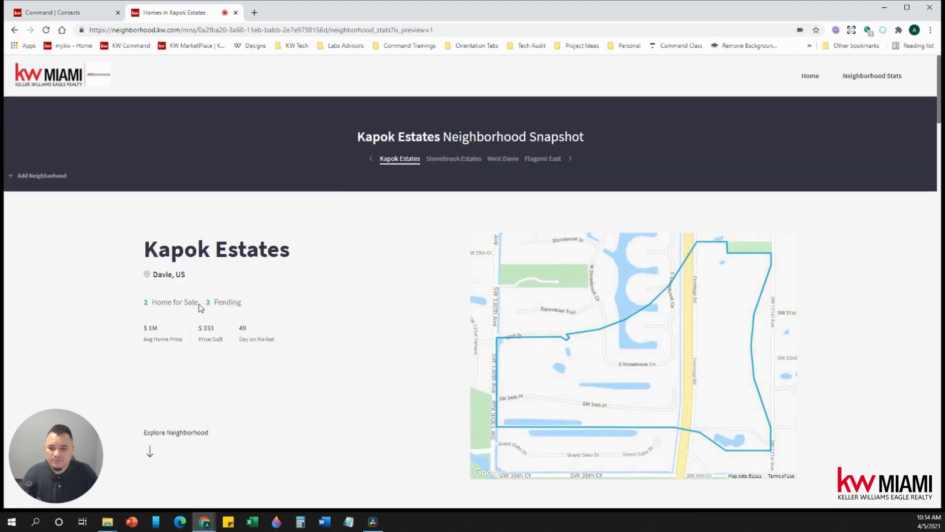
left_click(806, 82)
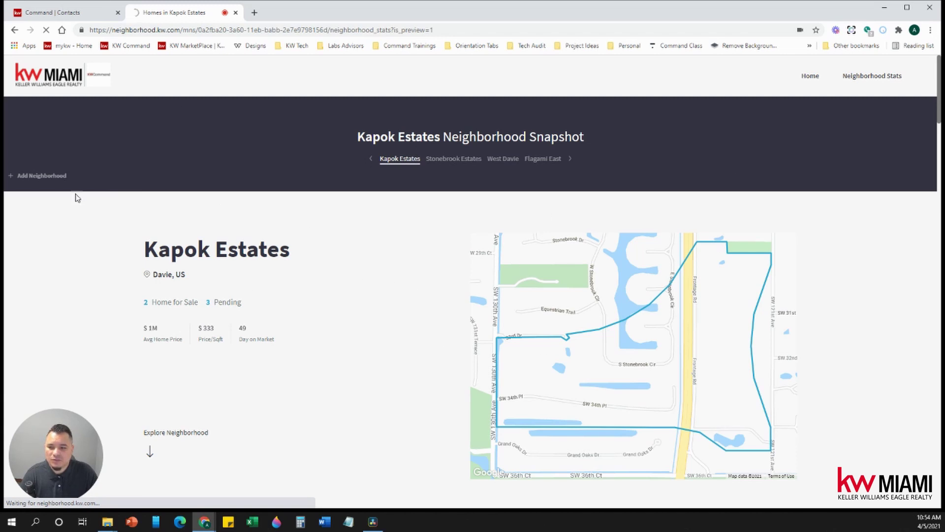
Step: Copy the Kapok Estates neighborhood share link from the contact page, then return to the snapshot
left_click(74, 14)
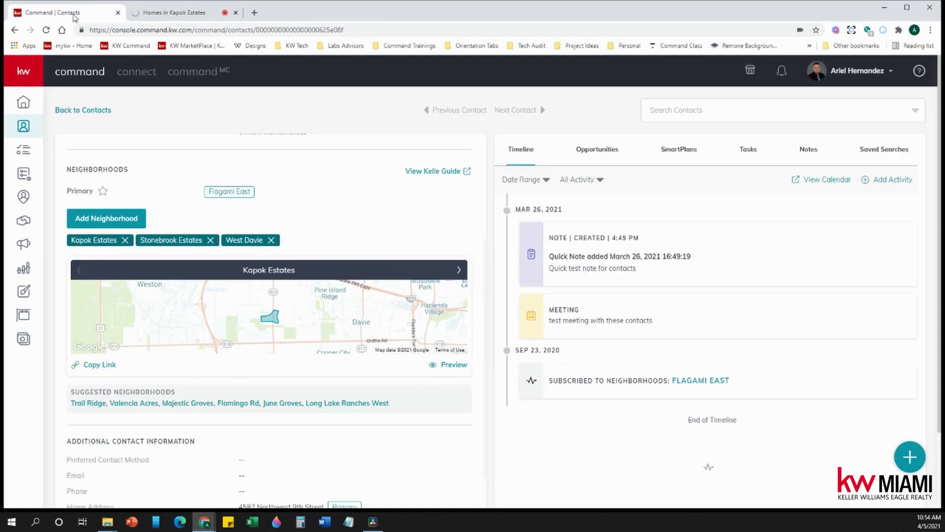
left_click(96, 365)
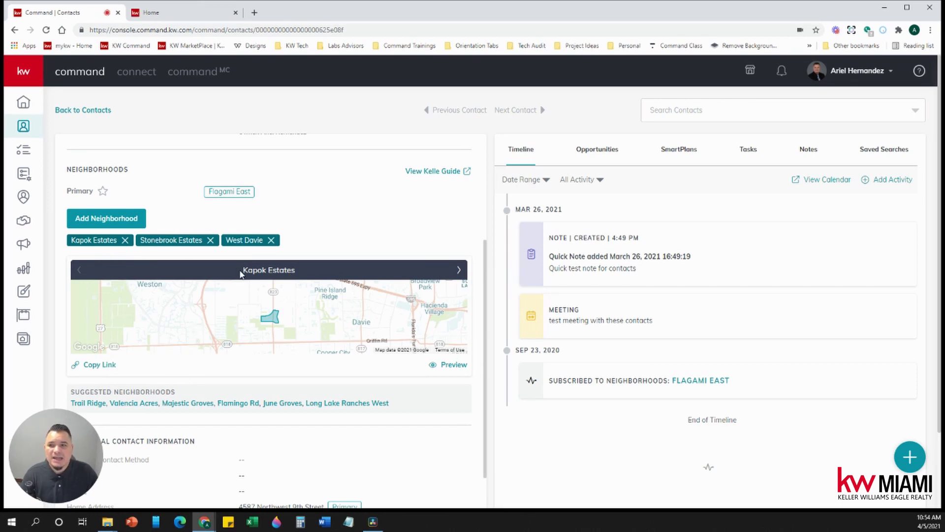
left_click(193, 16)
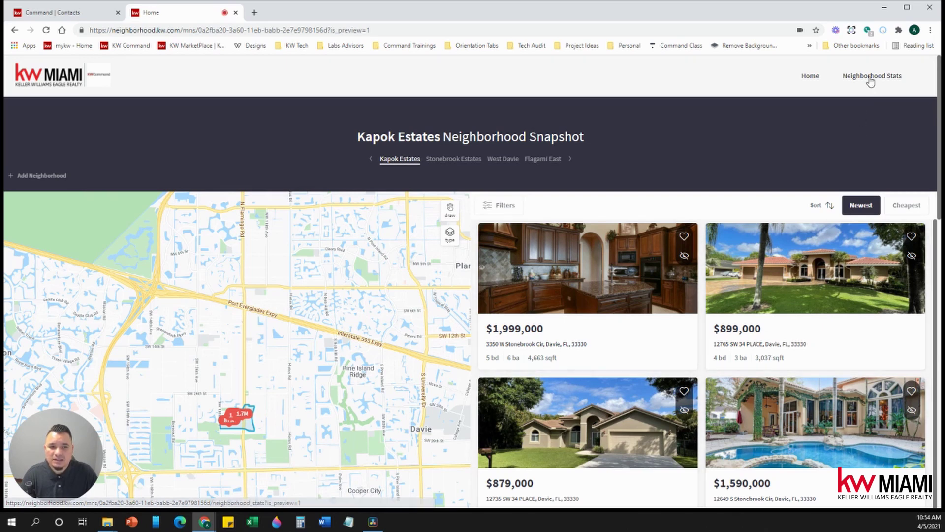
Step: Go back to the contact's KW Command record, now showing Kapok Estates, Stonebrook Estates and West Davie
left_click(83, 16)
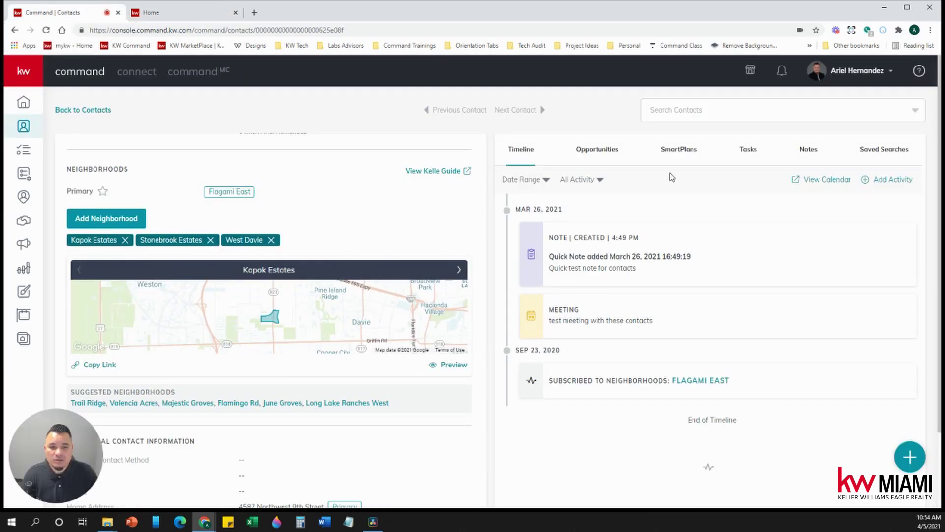
Step: From the contact's SmartPlans, add a plan and select My Bi-Weekly Neighborhood Nurture
left_click(678, 153)
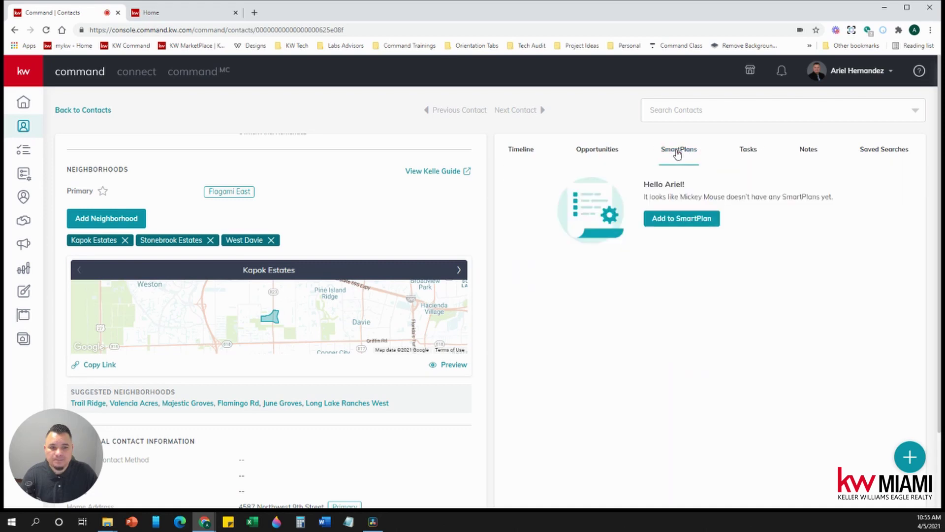
left_click(688, 219)
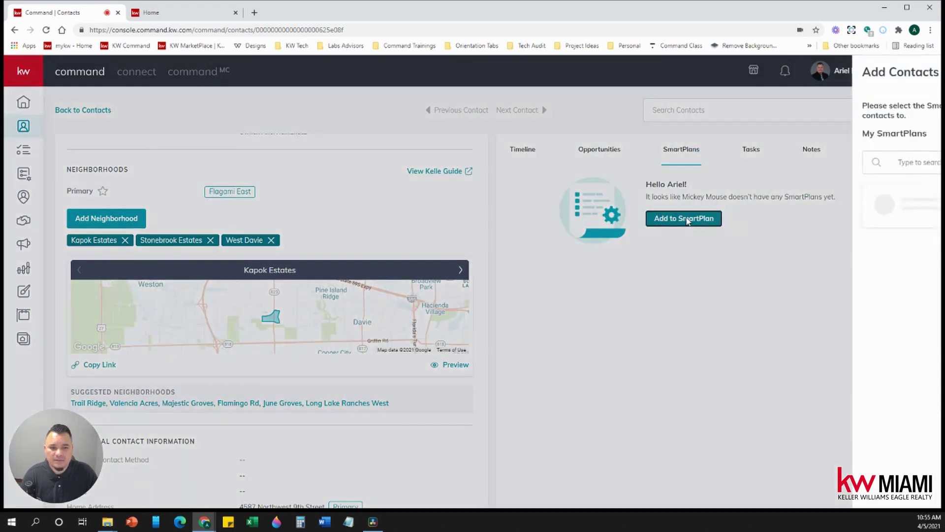
scroll(870, 271, "down", 3)
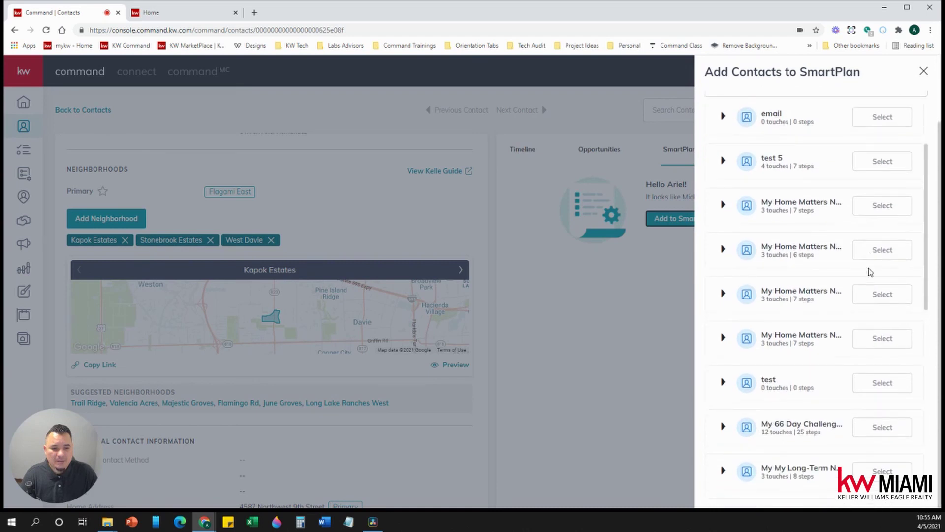
scroll(871, 272, "down", 6)
scroll(927, 302, "down", 12)
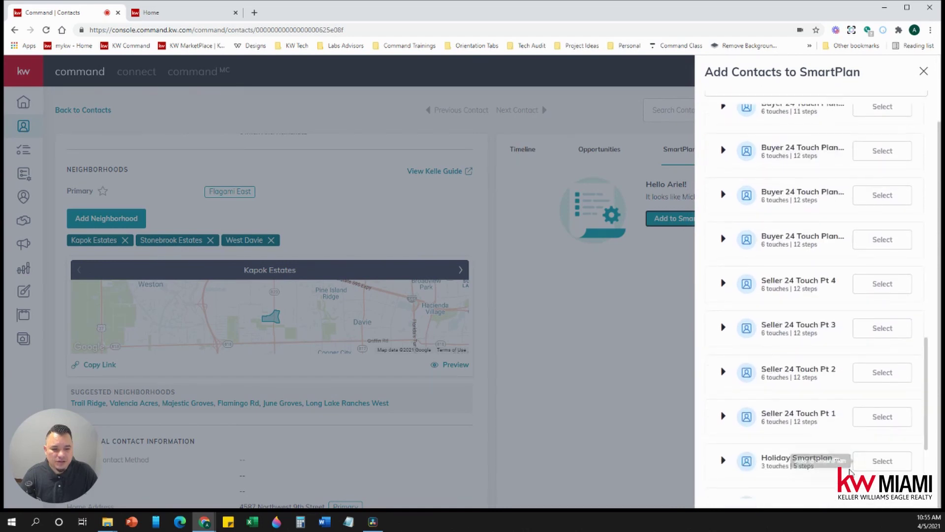
scroll(792, 370, "down", 13)
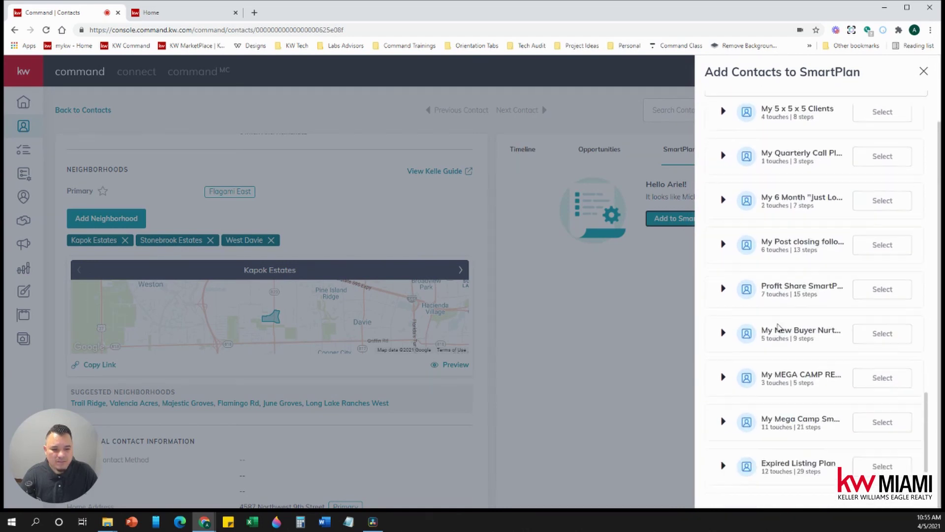
mouse_move(770, 427)
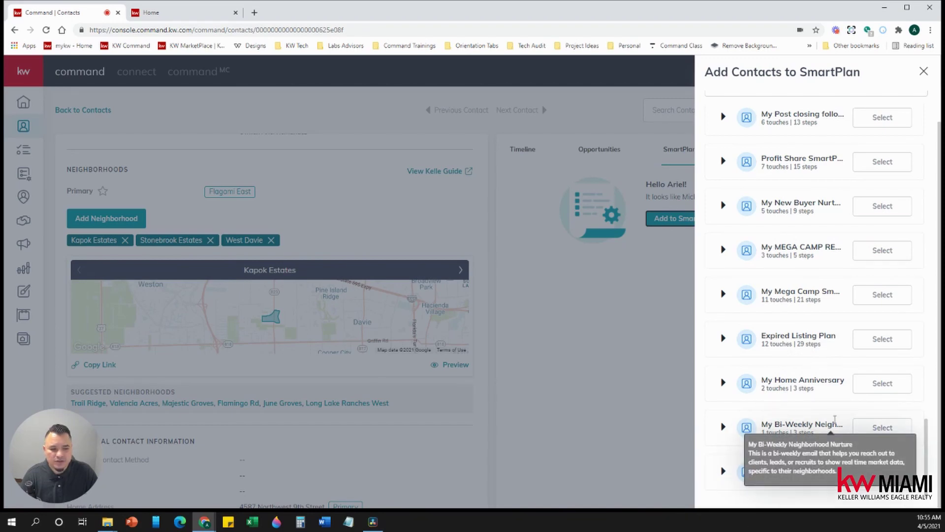
left_click(875, 432)
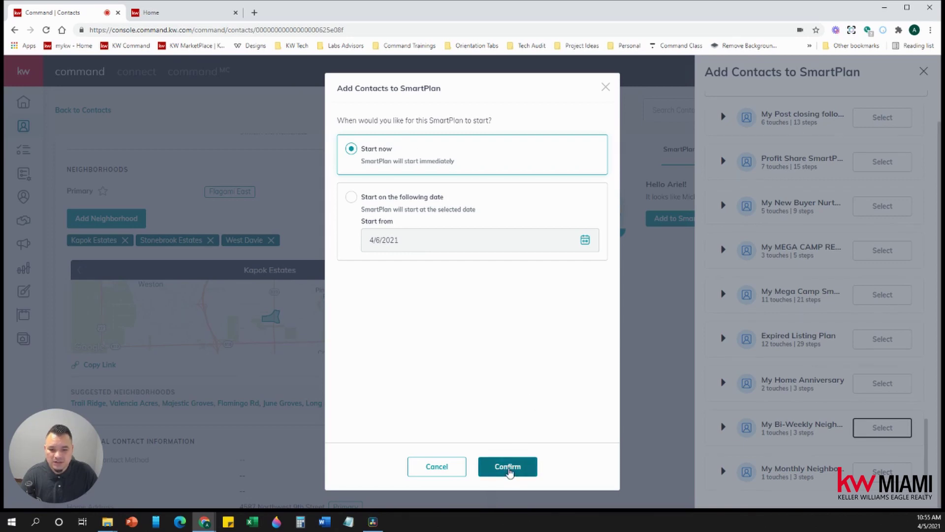
Step: Confirm starting the Bi-Weekly Neighborhood Nurture plan now, making it Active since 04/05/2021
left_click(508, 461)
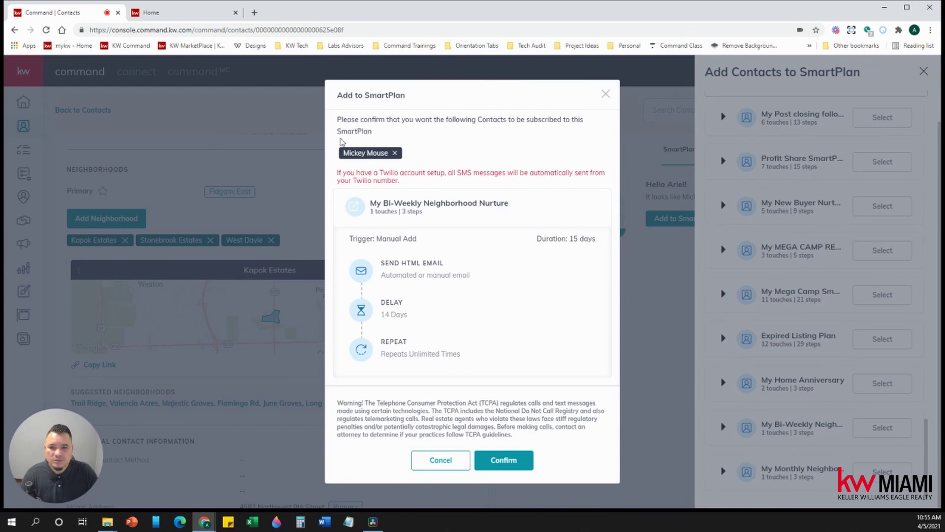
left_click(502, 460)
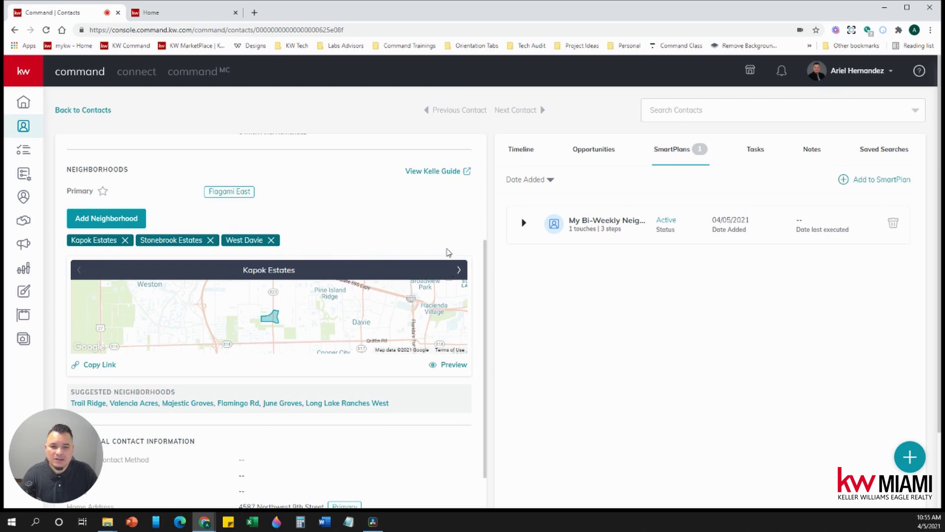
Step: Return to the Kapok Estates Neighborhood Snapshot listing homes from $1,999,000 to $879,000
mouse_move(605, 223)
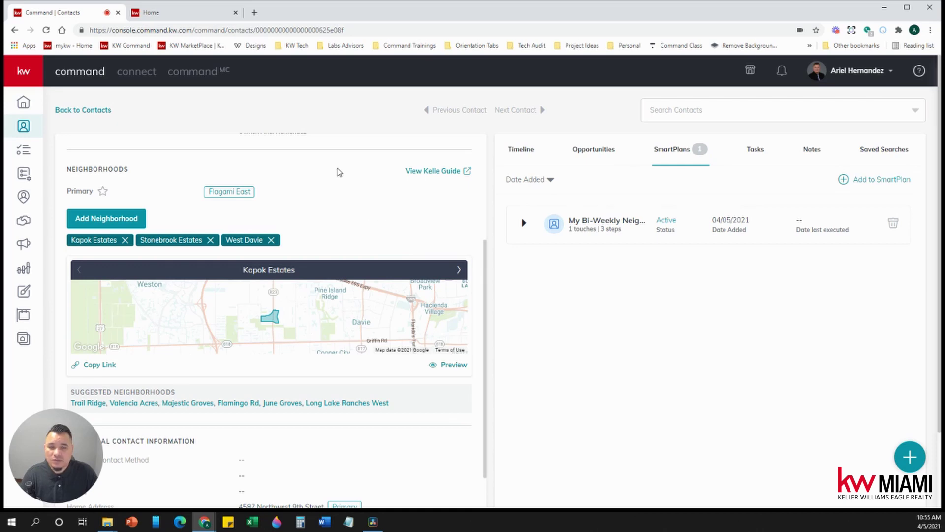
left_click(195, 13)
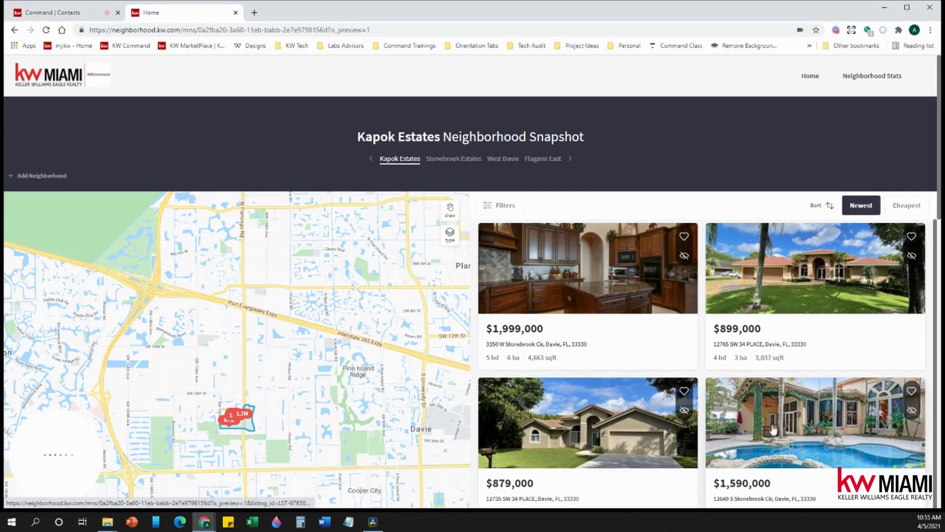